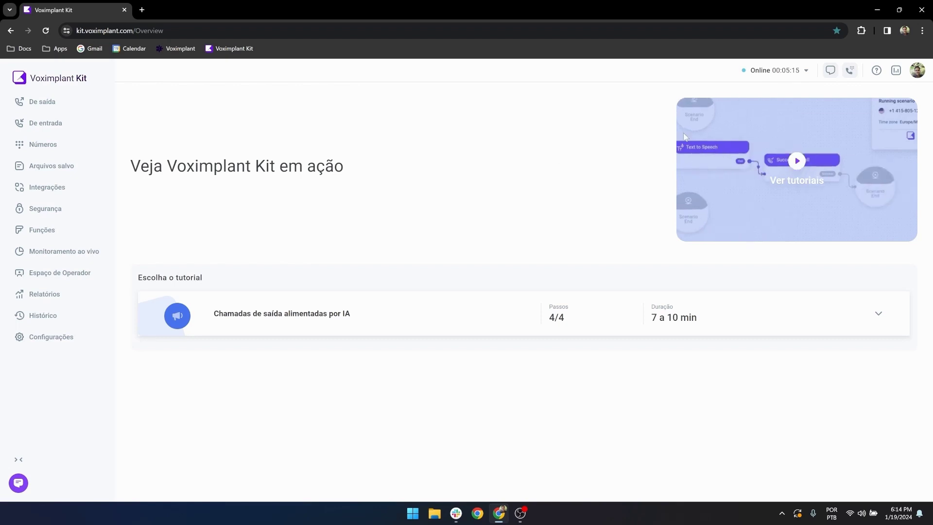
Step: Open the Voximplant Kit documentation in a new tab from the help menu
left_click(876, 71)
left_click(817, 132)
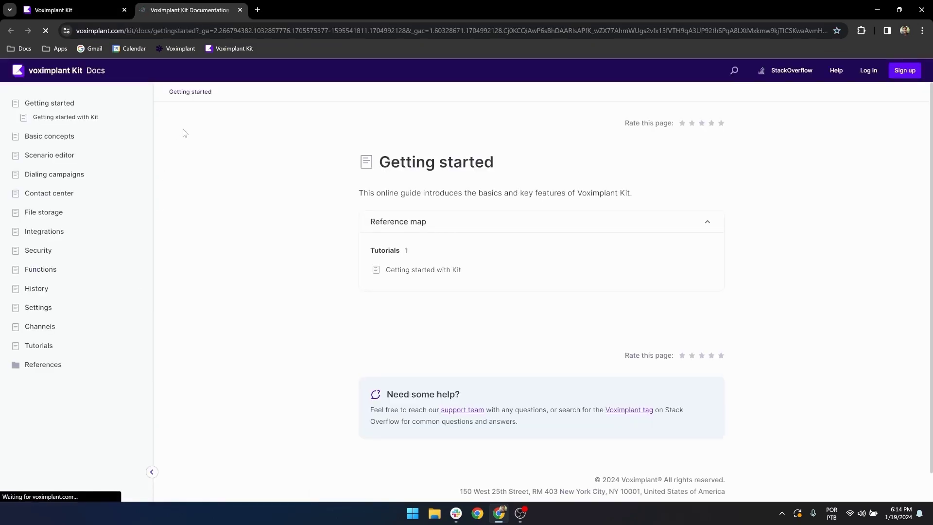
Step: Open the docs guide Integrations > Marketplace > HubSpot and jump to its softphone installation section
left_click(47, 233)
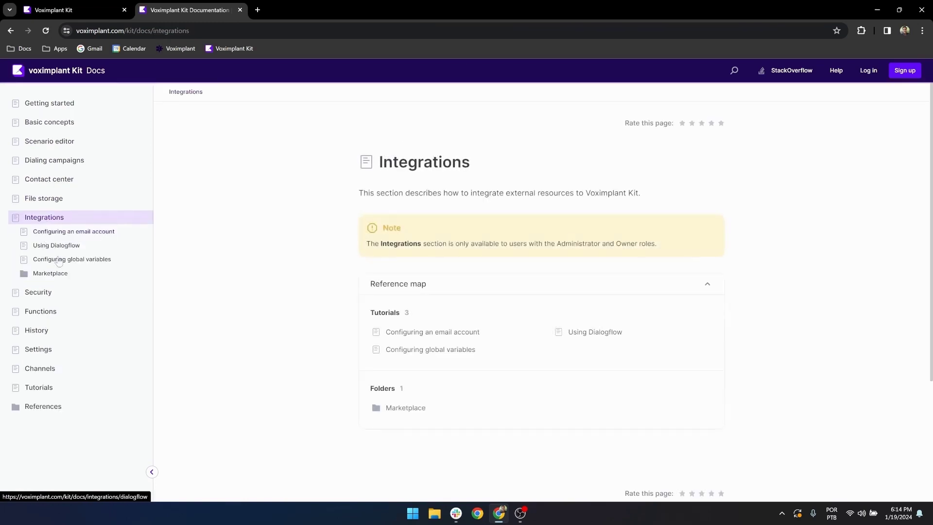
left_click(68, 276)
left_click(95, 329)
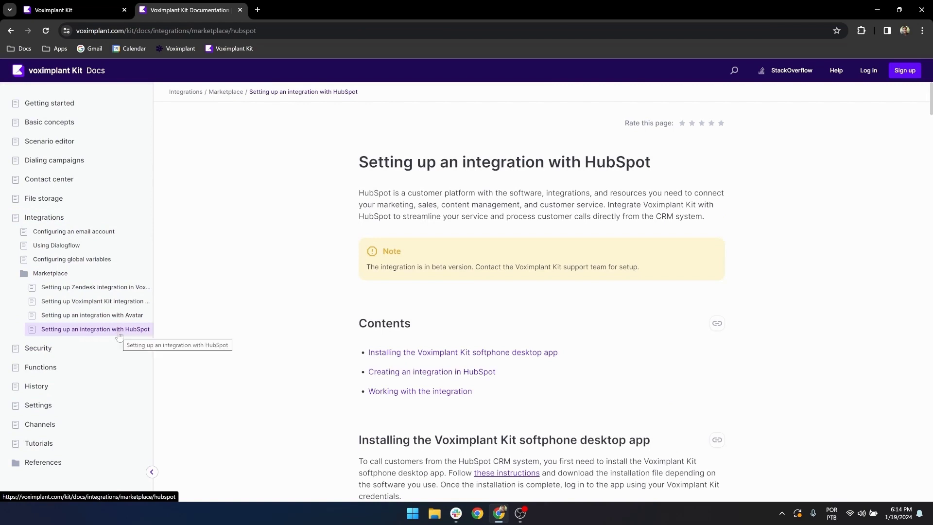
scroll(751, 221, "down", 9)
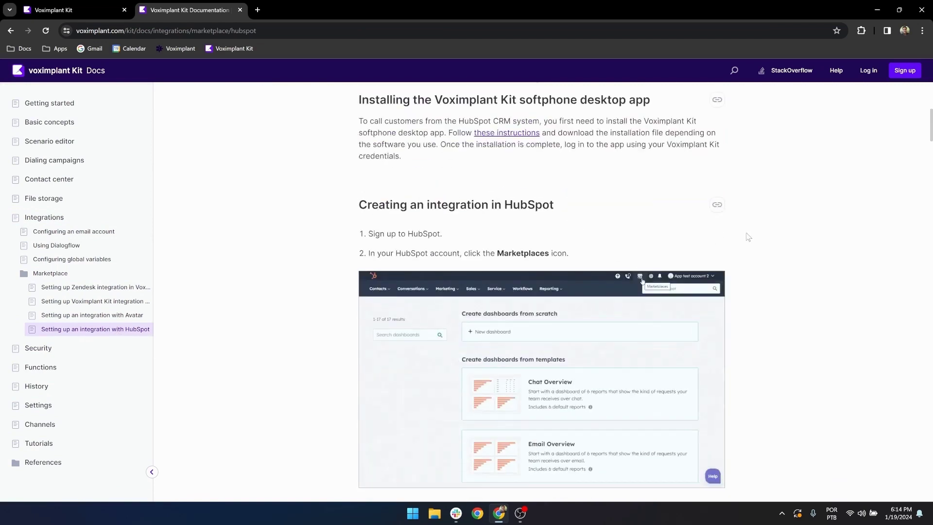
scroll(747, 241, "up", 10)
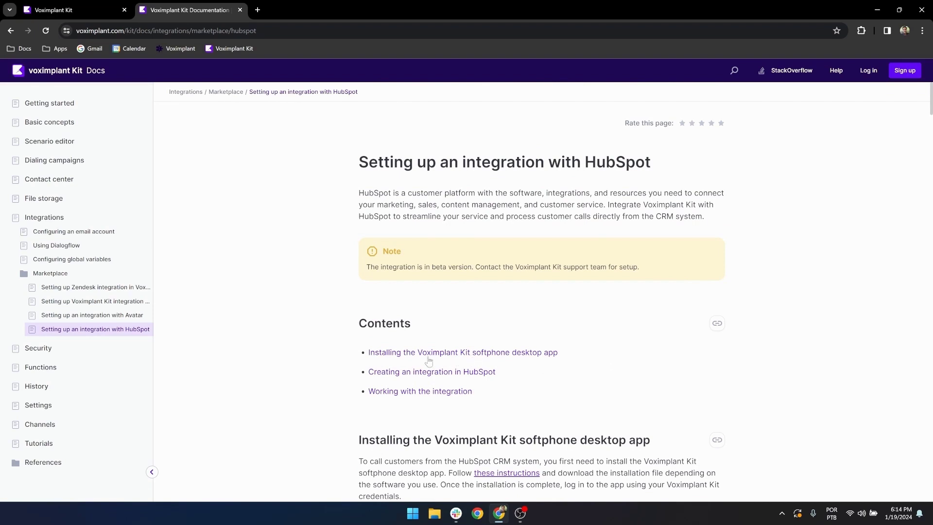
left_click(469, 358)
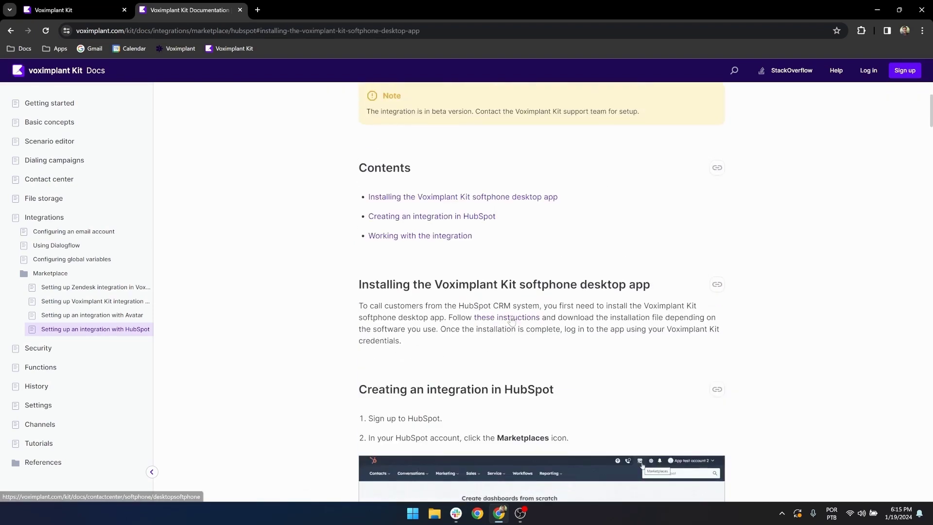
Step: Open the 'Using softphone desktop app' instructions and launch the installed Kit Softphone
left_click(511, 319)
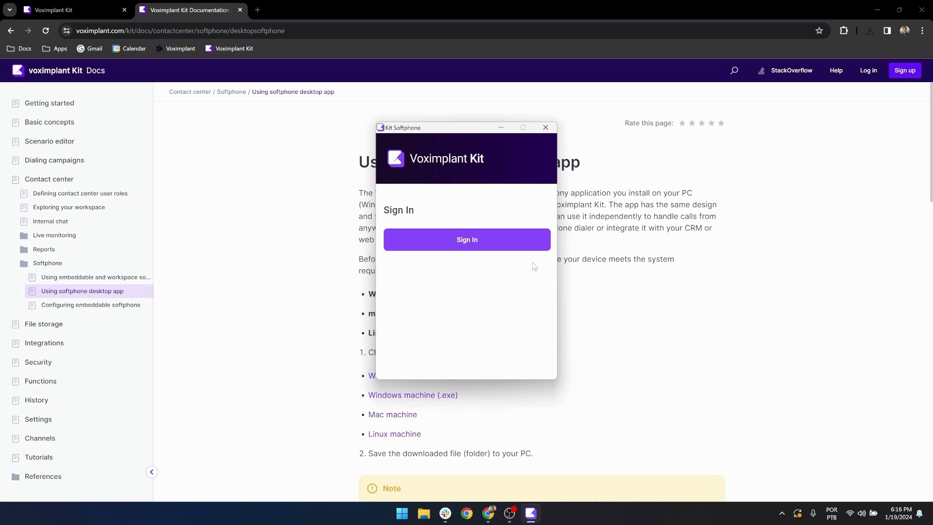
Step: Sign in to Kit Softphone with the Google account, then minimise its window
left_click(480, 243)
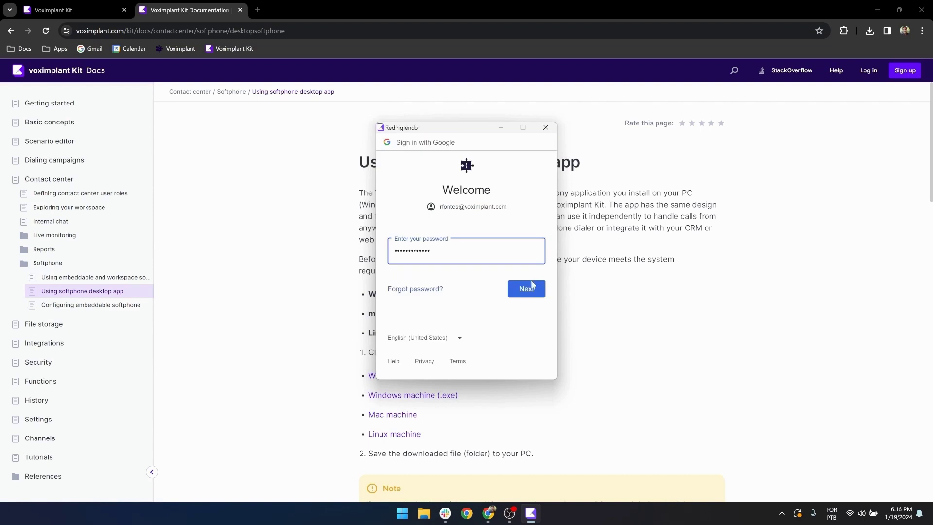
left_click(533, 290)
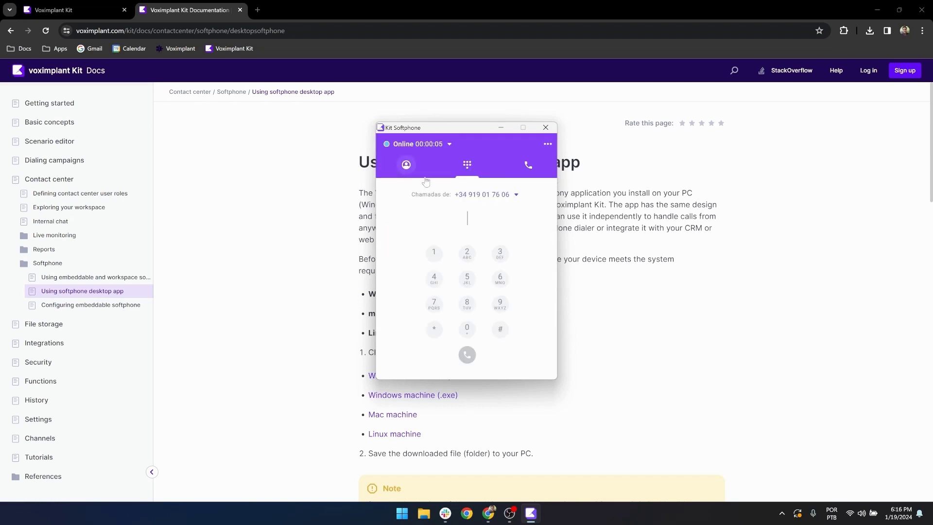
left_click(500, 129)
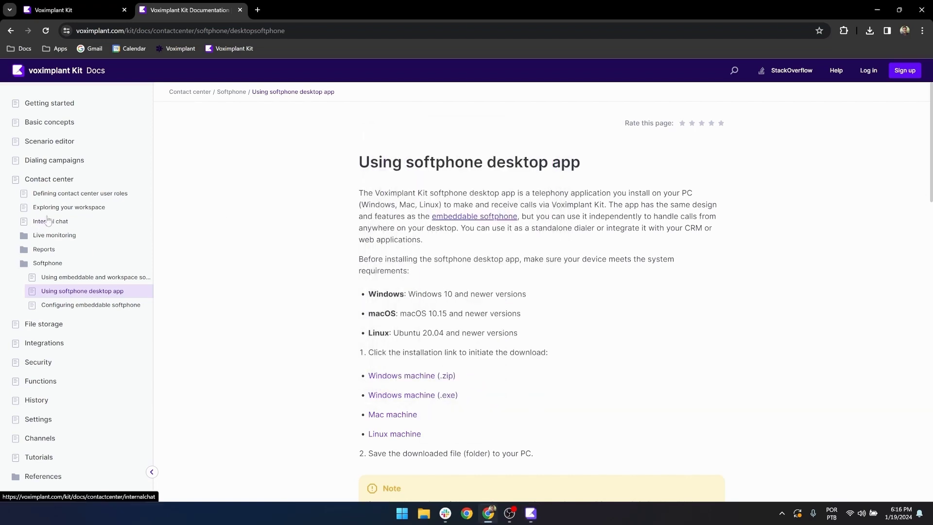
Step: Reopen the HubSpot integration guide under Integrations > Marketplace in the docs
left_click(48, 343)
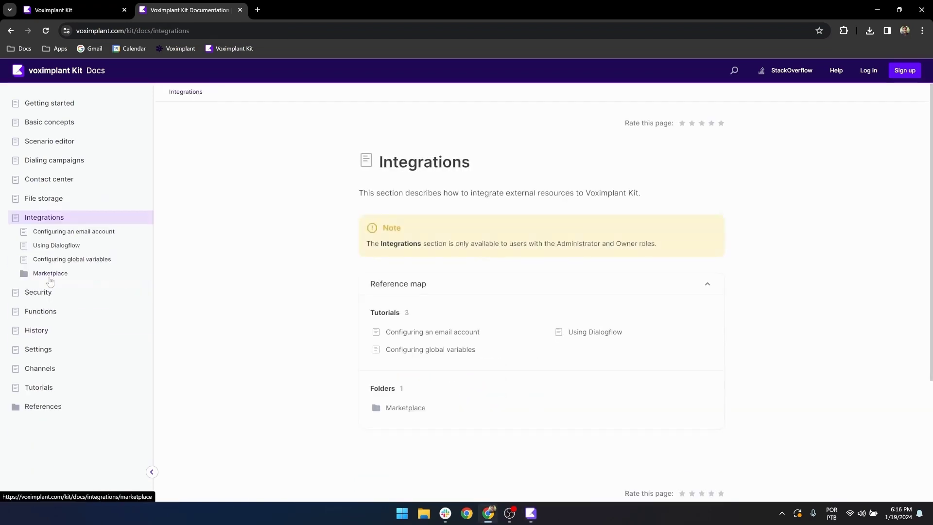
left_click(50, 276)
left_click(109, 329)
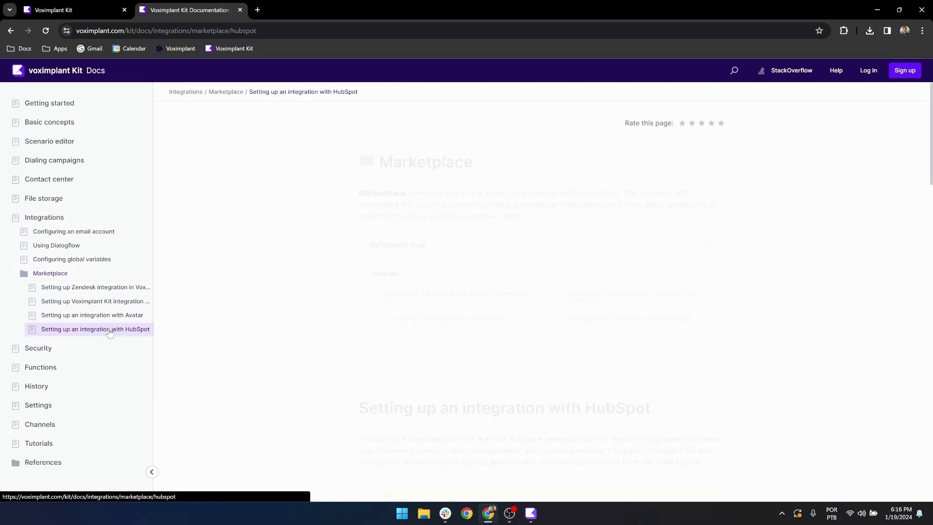
scroll(610, 309, "down", 8)
Step: Load the HubSpot site in a new browser tab by entering 'hub'
left_click(257, 10)
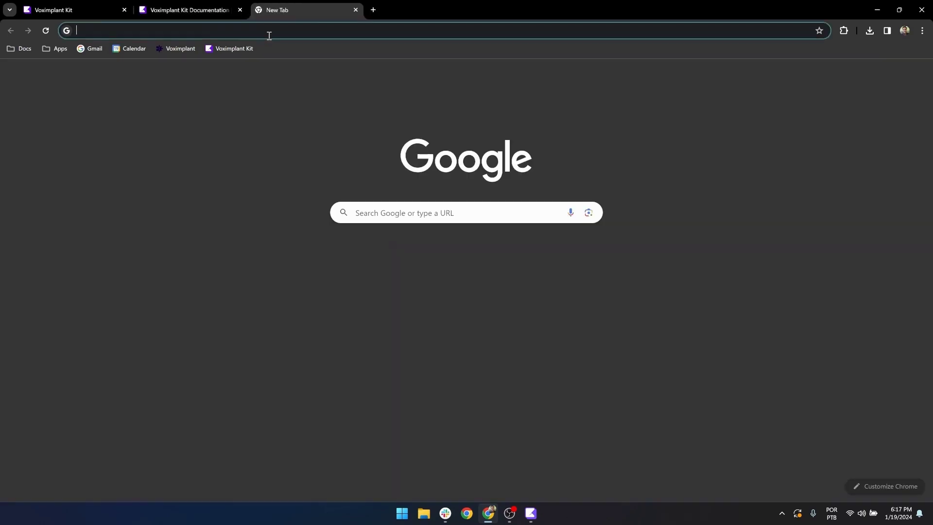
type("hub")
key("Return")
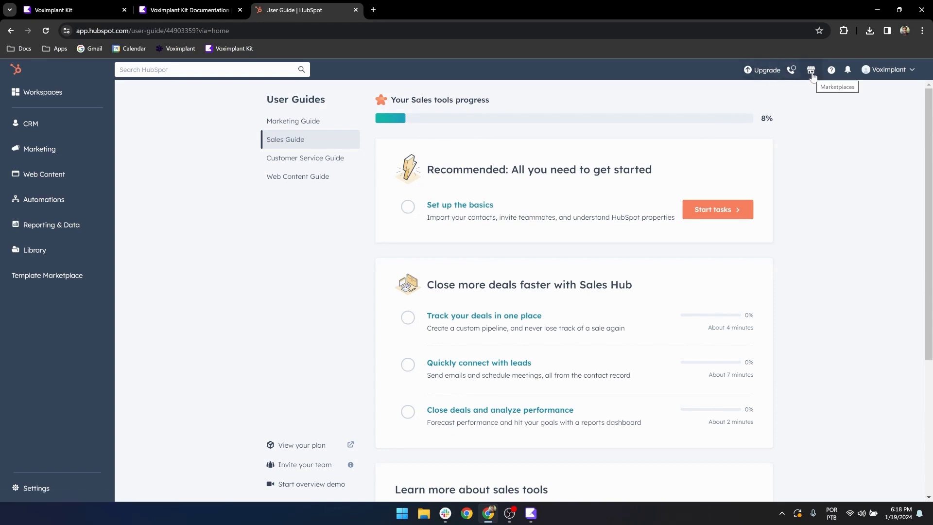
Step: Search the HubSpot App Marketplace for 'voximplant', then return to the Voximplant Kit authorization tab
left_click(811, 71)
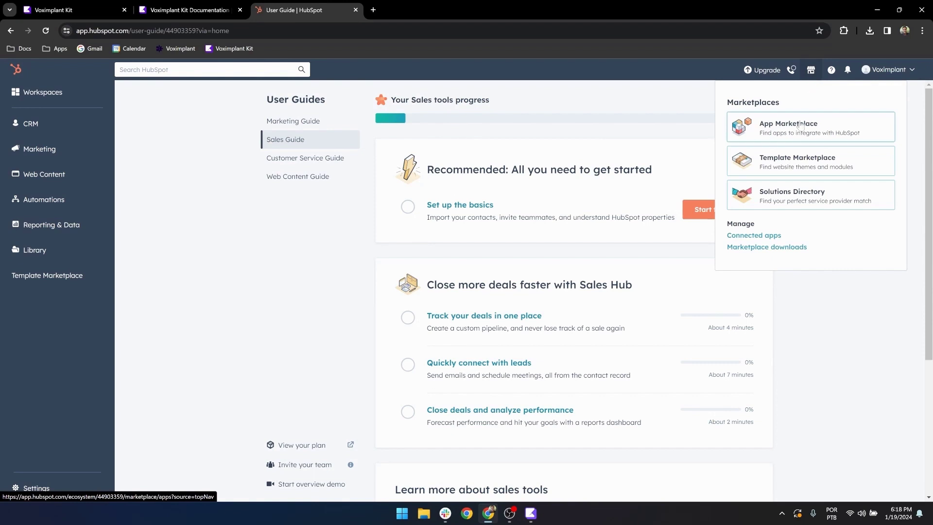
left_click(781, 138)
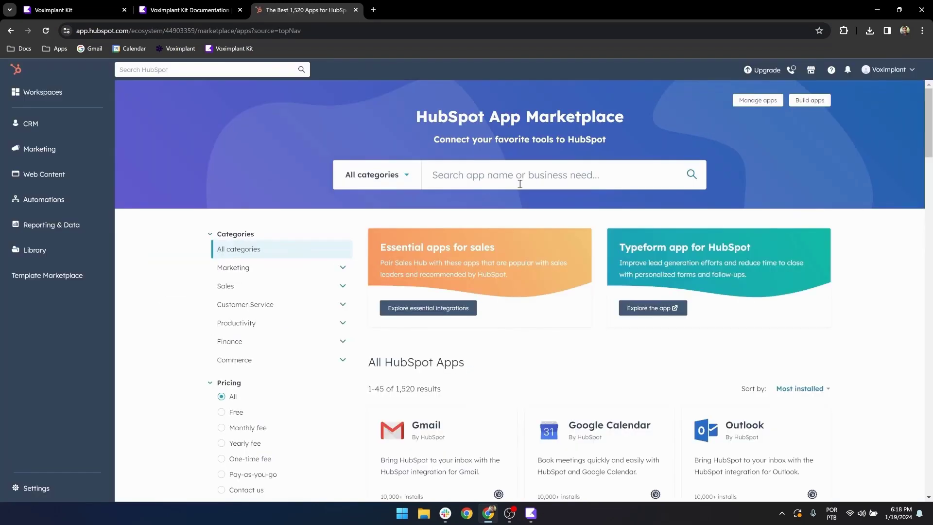
left_click(479, 184)
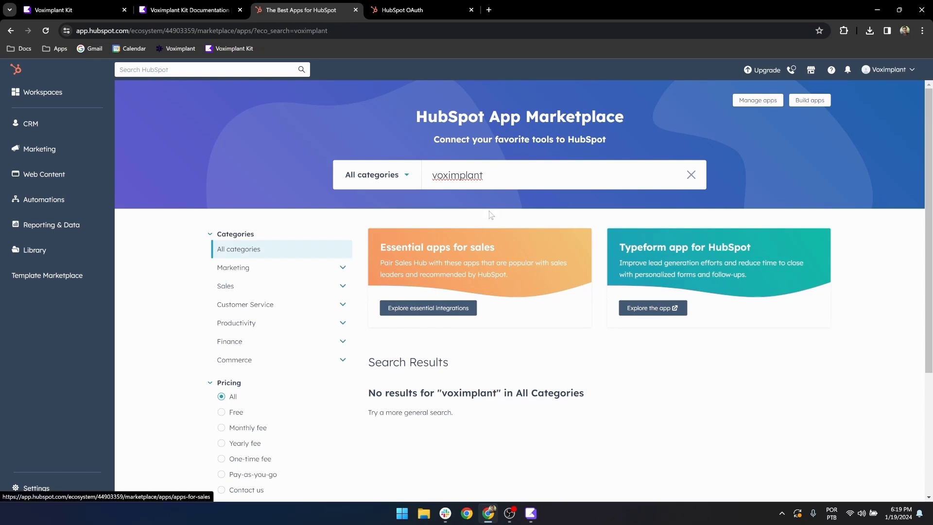
left_click(411, 10)
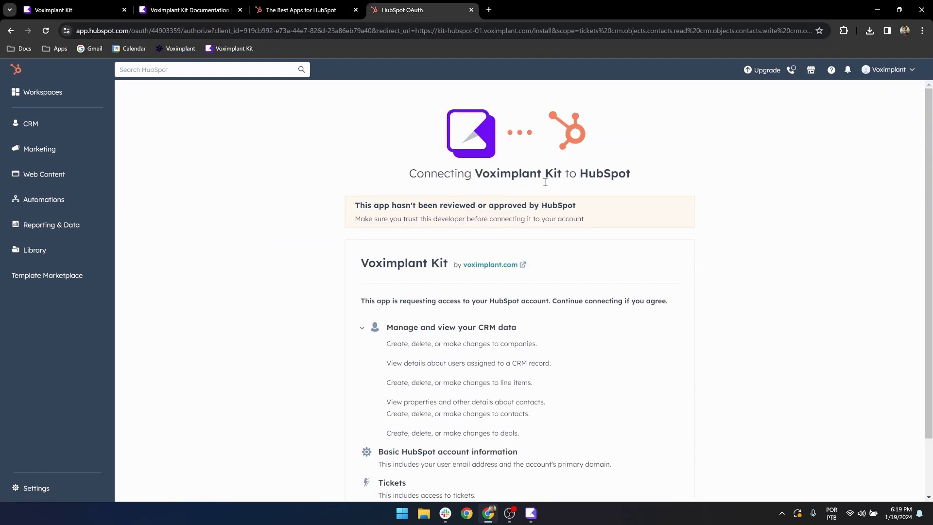
Step: Approve connecting Voximplant Kit to HubSpot and sign in with the Kit account e-mail
scroll(578, 194, "down", 1)
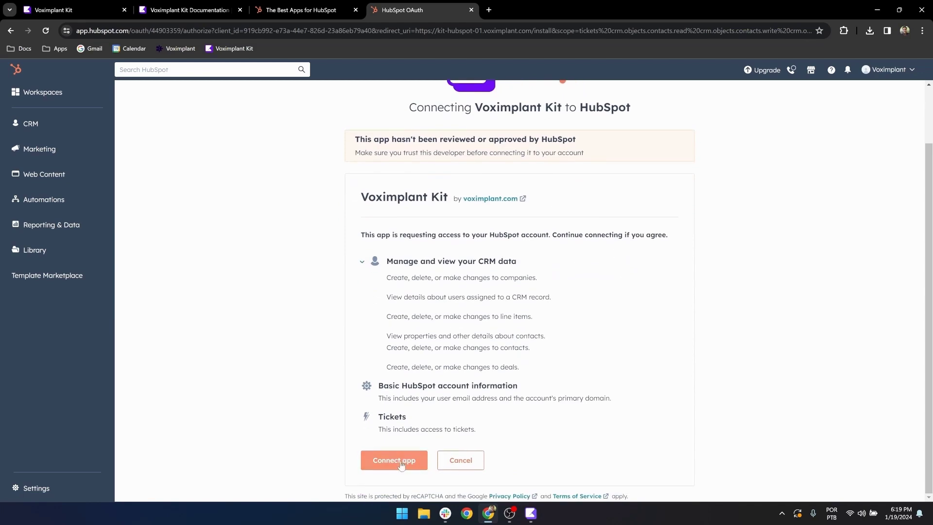
left_click(401, 464)
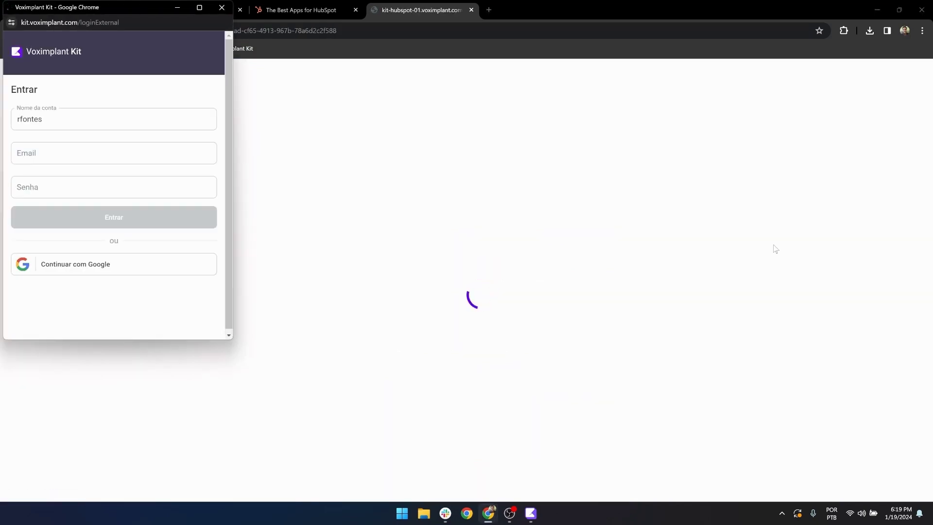
left_click(67, 156)
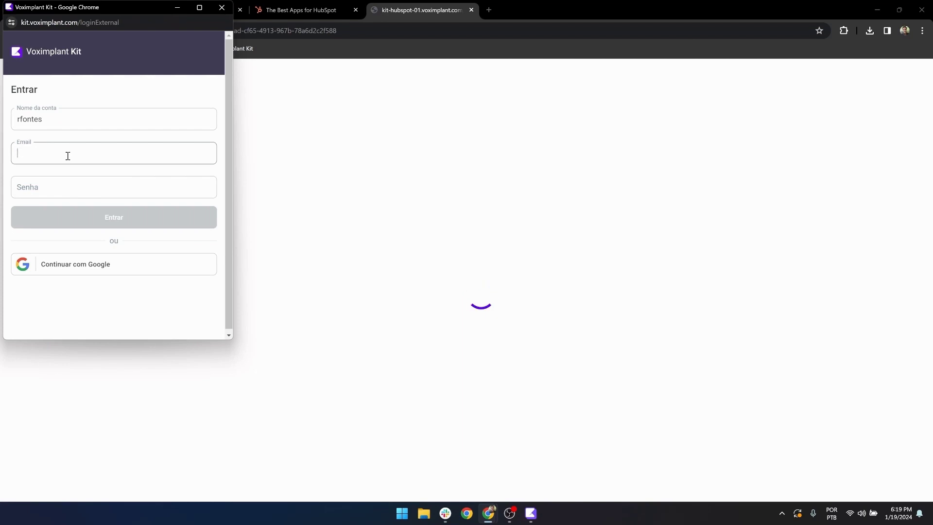
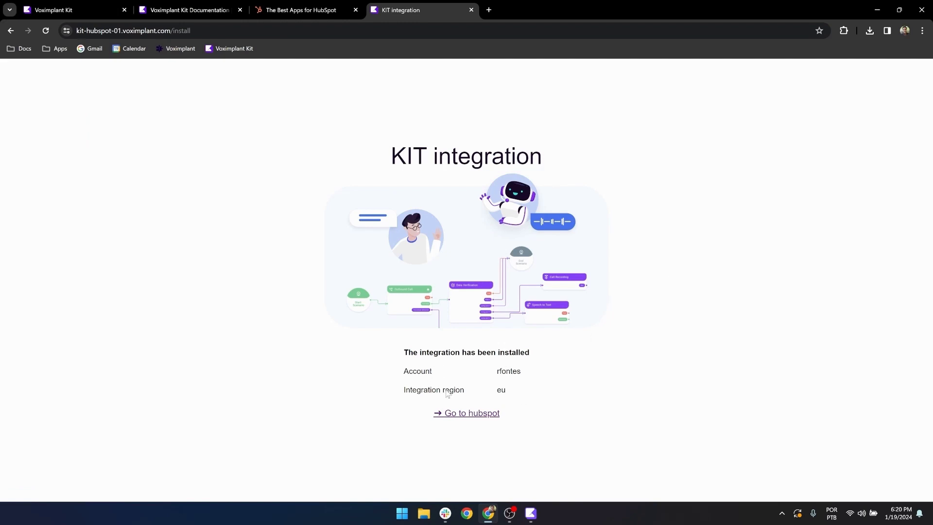
Step: Return to HubSpot and open the second sample contact found by searching 'conta'
left_click(471, 414)
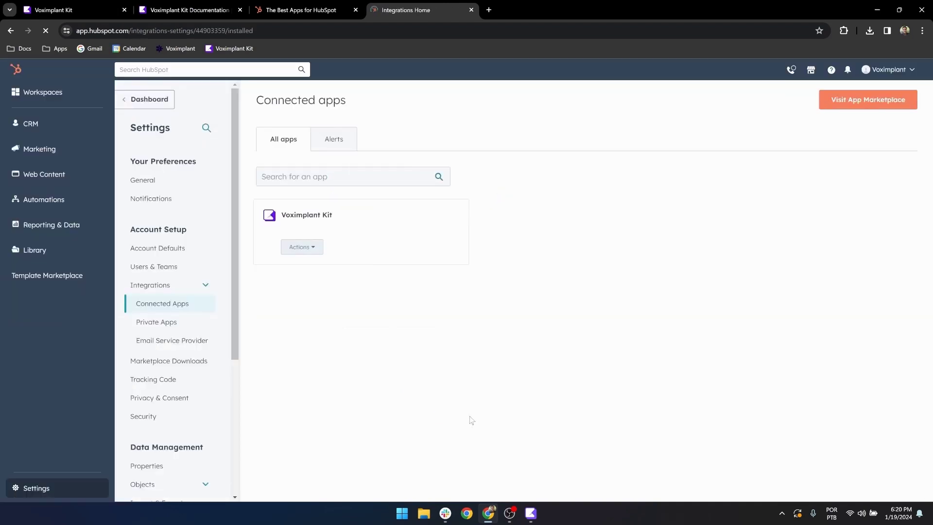
left_click(188, 70)
type("conta")
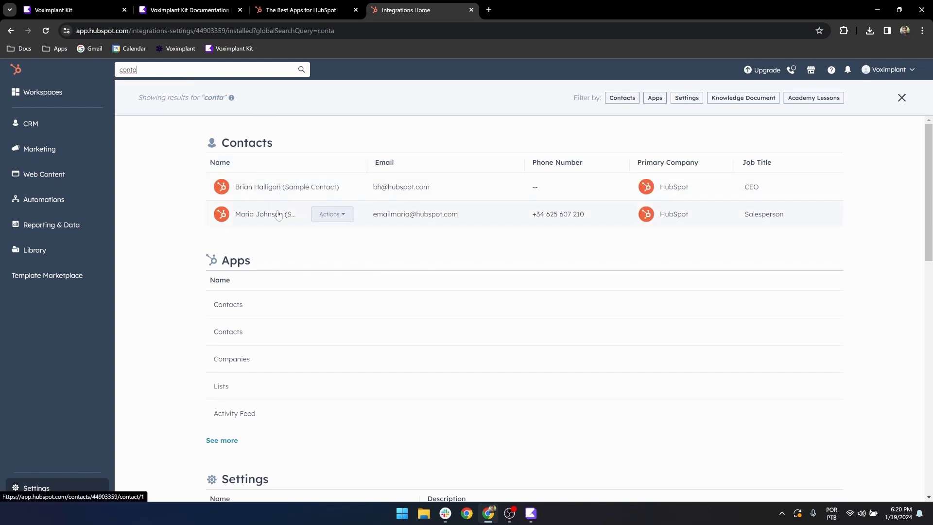
left_click(272, 216)
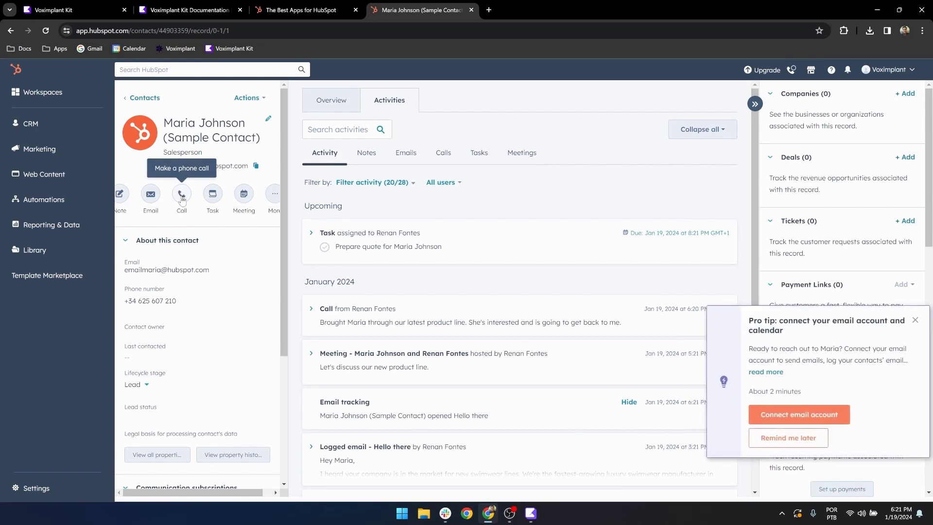
Step: Call the contact's phone number, signing in to the Voximplant KIT panel with account name and e-mail
left_click(181, 197)
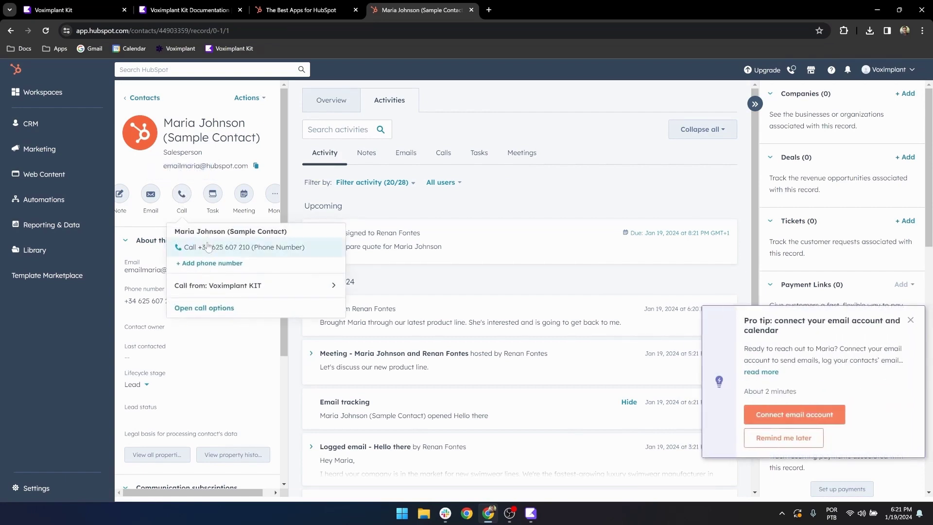
left_click(208, 247)
left_click(232, 180)
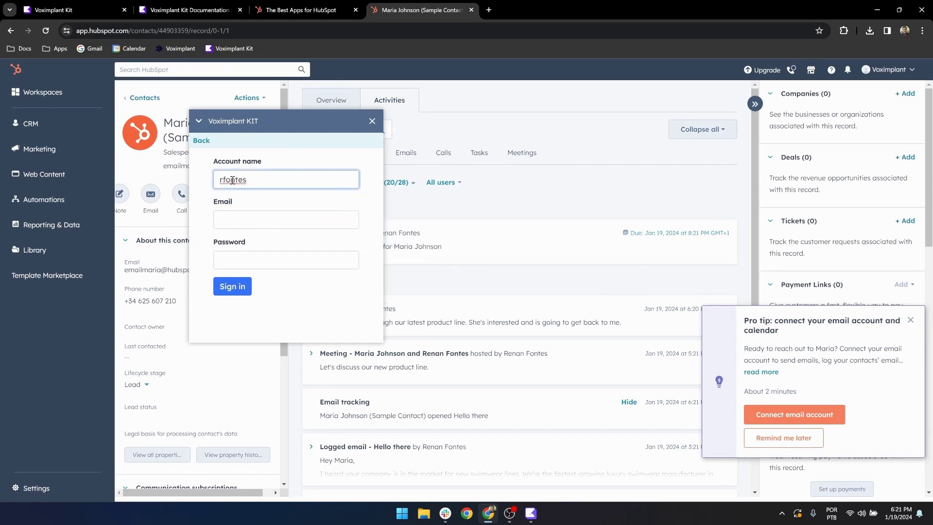
key("Tab")
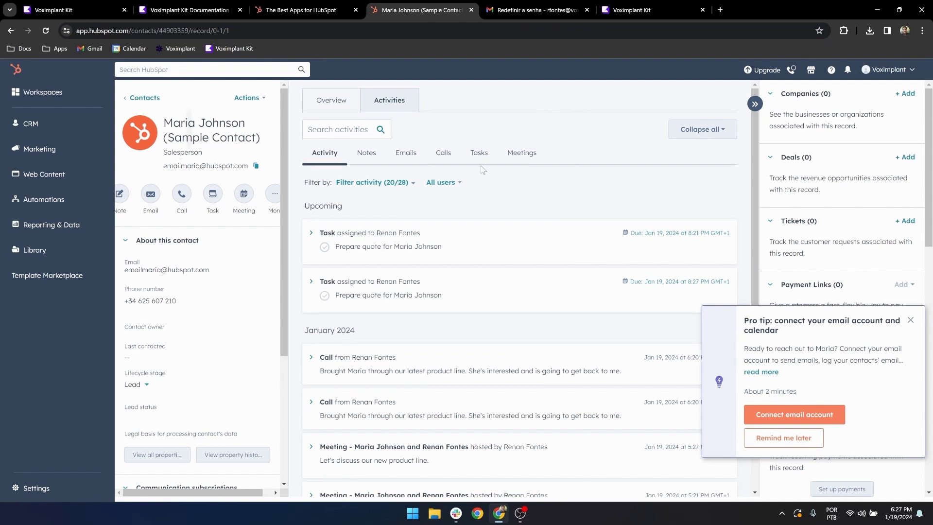
Step: Filter the contact's activities to Calls, then return to the docs calling steps
left_click(443, 152)
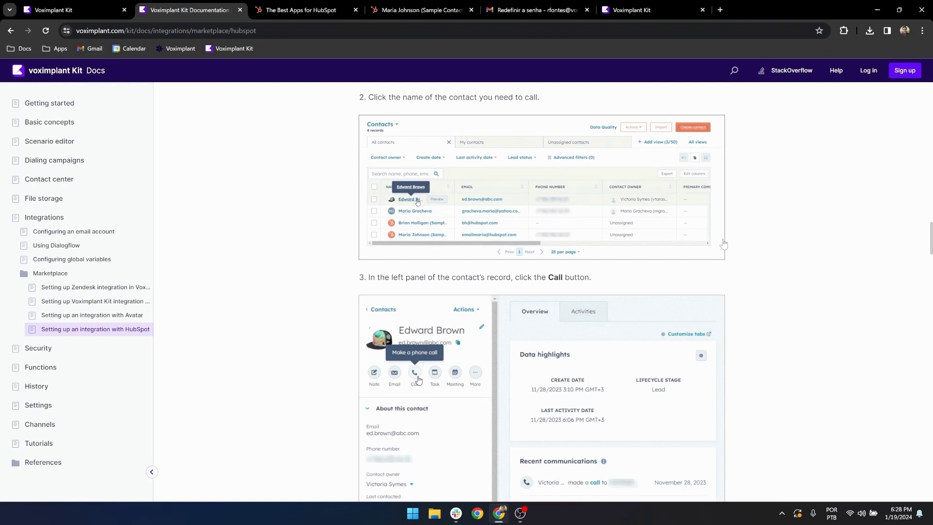
scroll(724, 244, "down", 20)
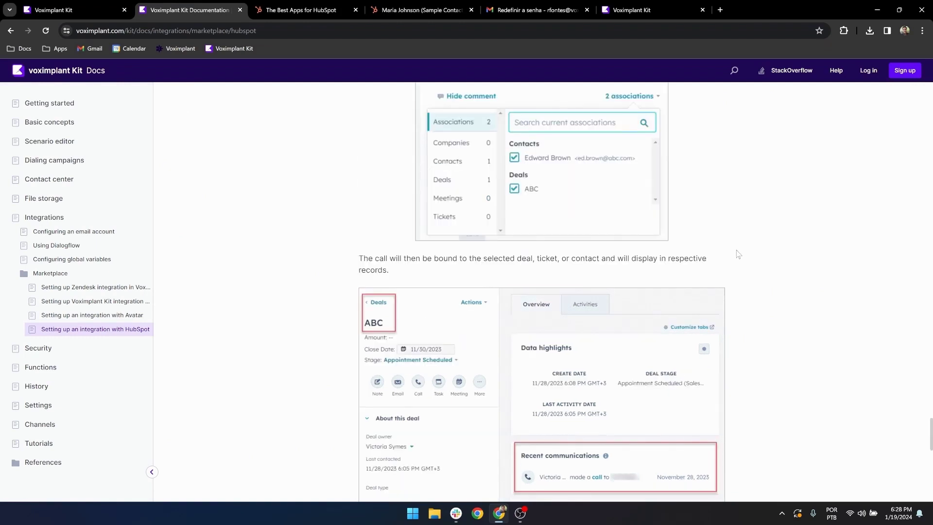